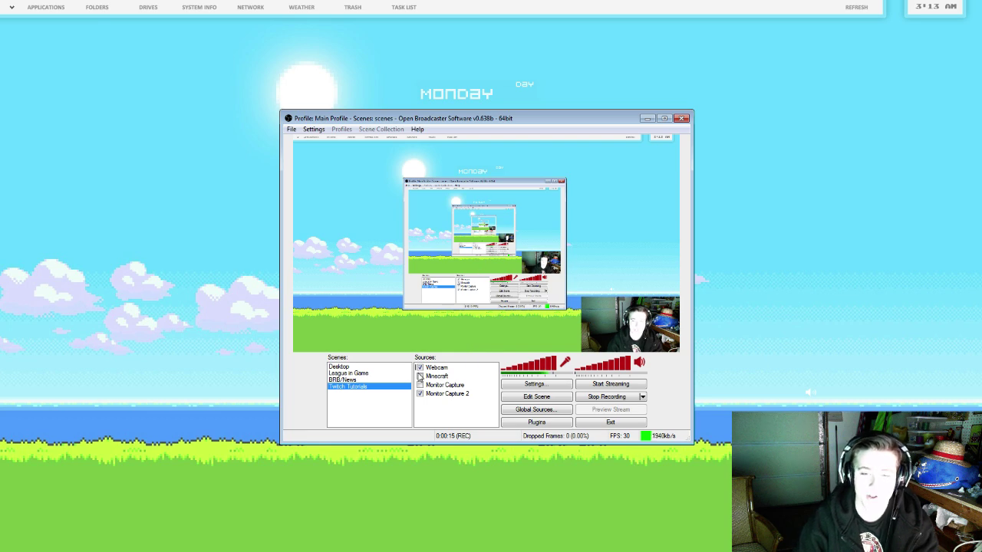
Switch Minecraft off and turn Monitor Capture 2 and Monitor Capture on in Sources
{"action": "left_click", "coordinate": [420, 376]}
{"action": "left_click", "coordinate": [420, 385]}
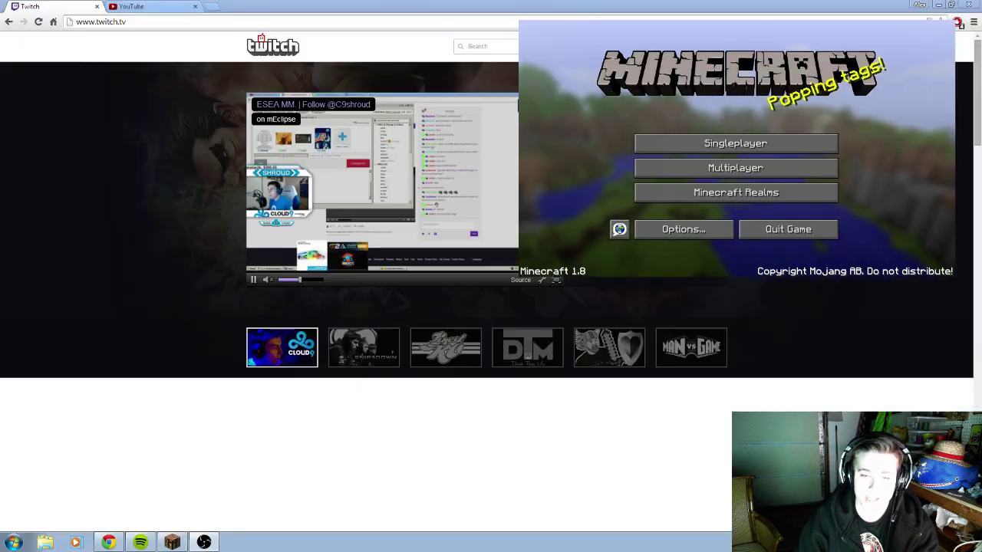
{"action": "left_click", "coordinate": [421, 385]}
{"action": "left_click", "coordinate": [420, 393]}
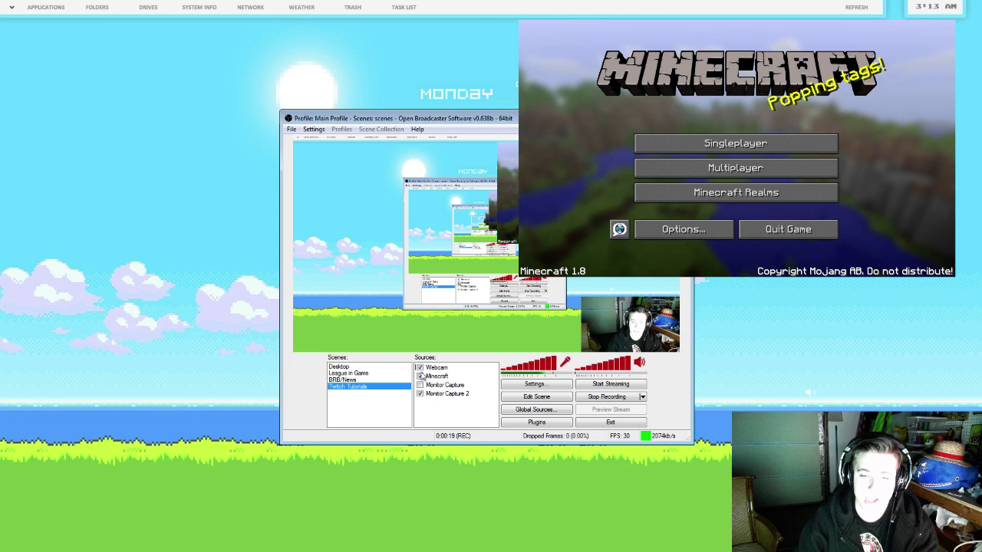
{"action": "left_click", "coordinate": [420, 376]}
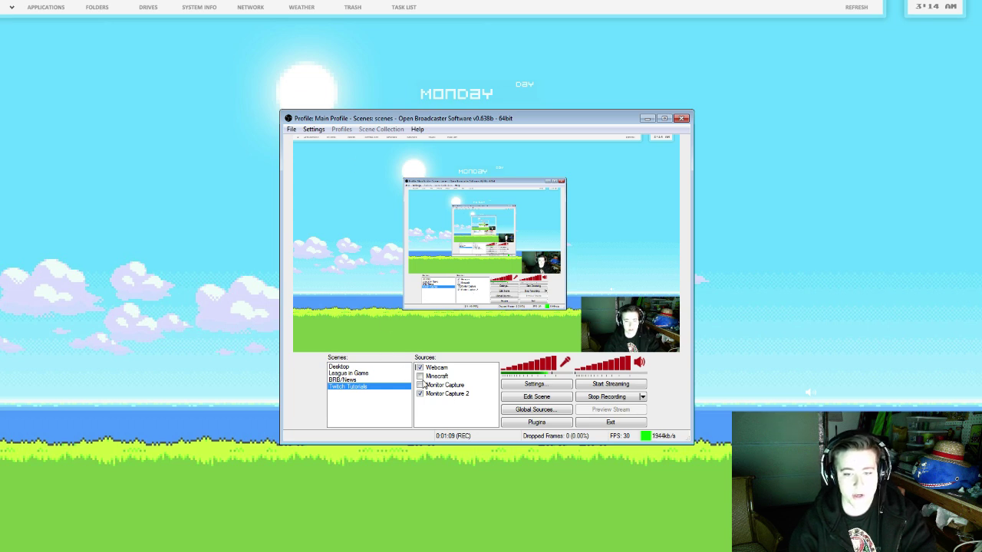
{"action": "left_click", "coordinate": [420, 385]}
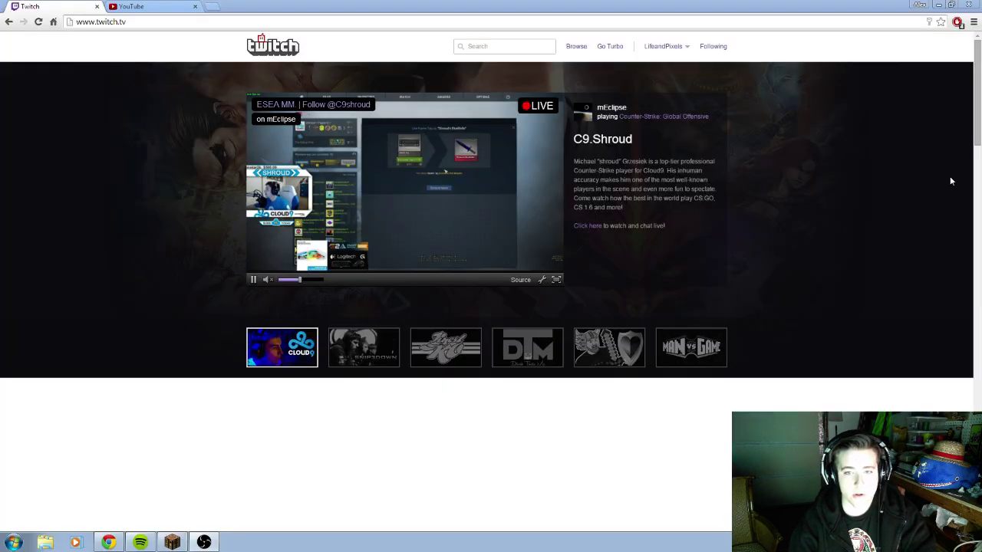
Search 'nightdev' in a new Chrome tab and open the nightdev.com/betterttv page
{"action": "left_click", "coordinate": [213, 7]}
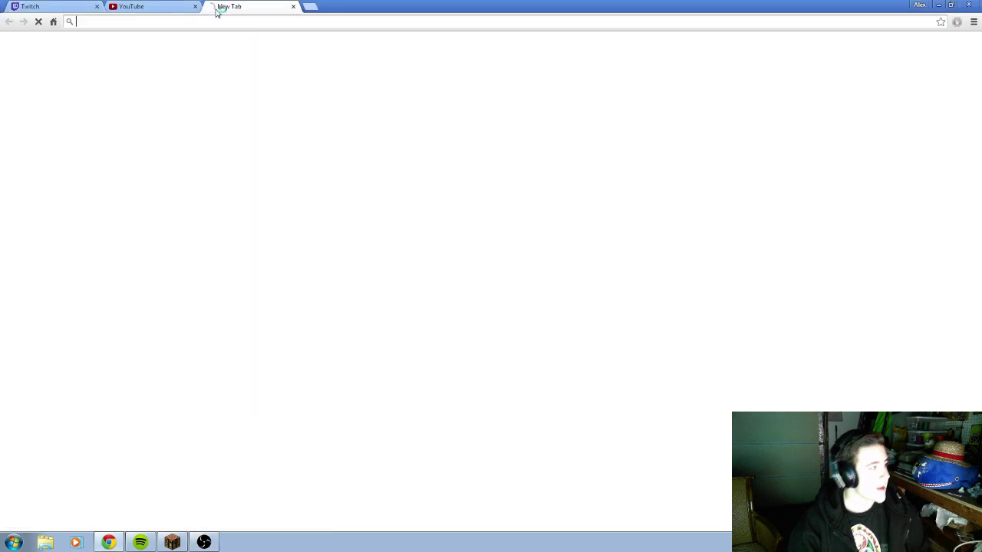
{"action": "type", "text": "nightdev.com/followalert/"}
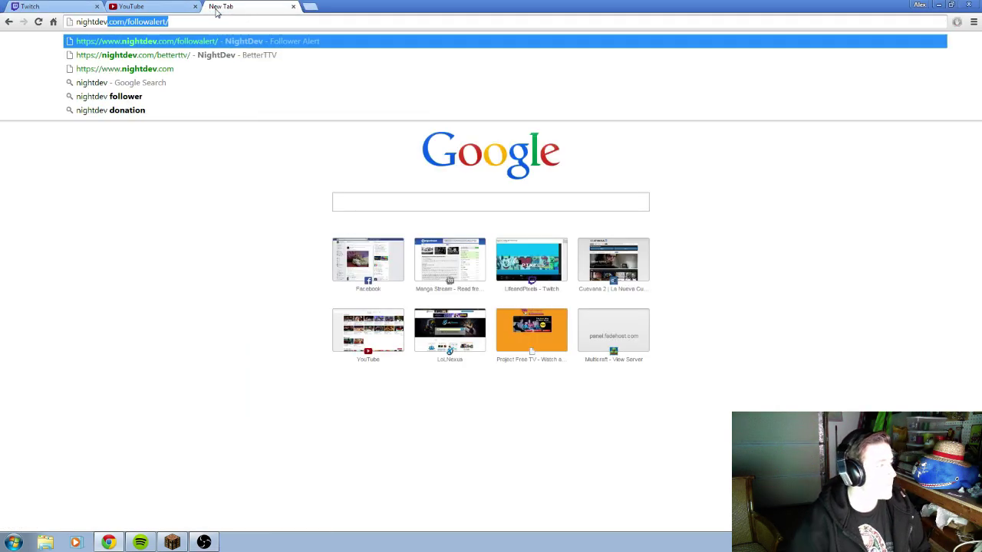
{"action": "left_click", "coordinate": [198, 54]}
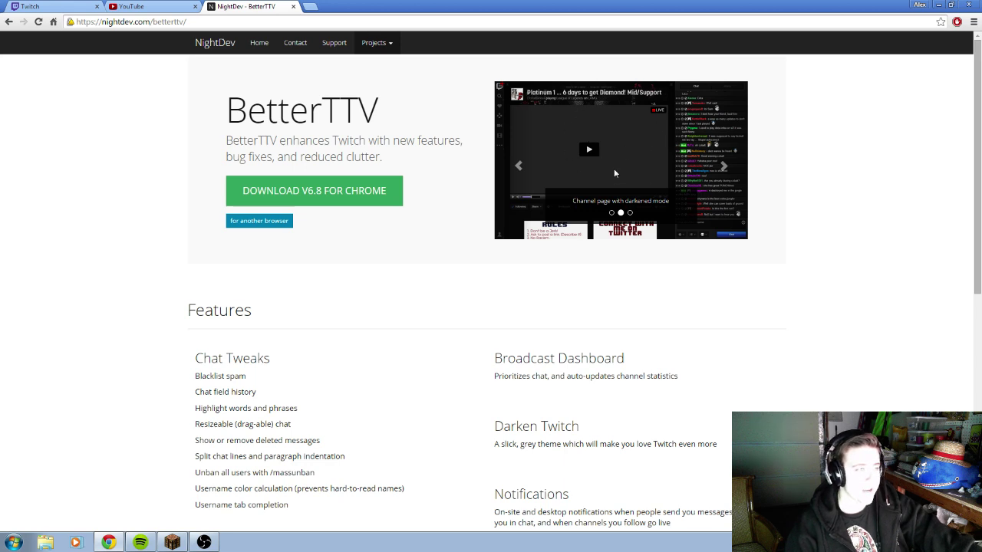
View the settings panel and Twitch dashboard preview slides, then return to the Twitch tab
{"action": "left_click", "coordinate": [613, 213]}
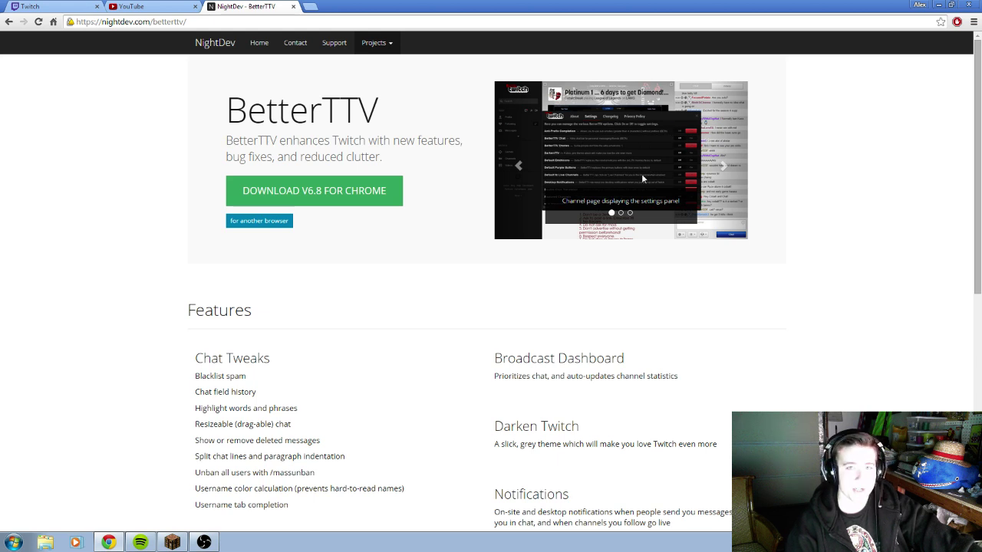
{"action": "left_click", "coordinate": [629, 213]}
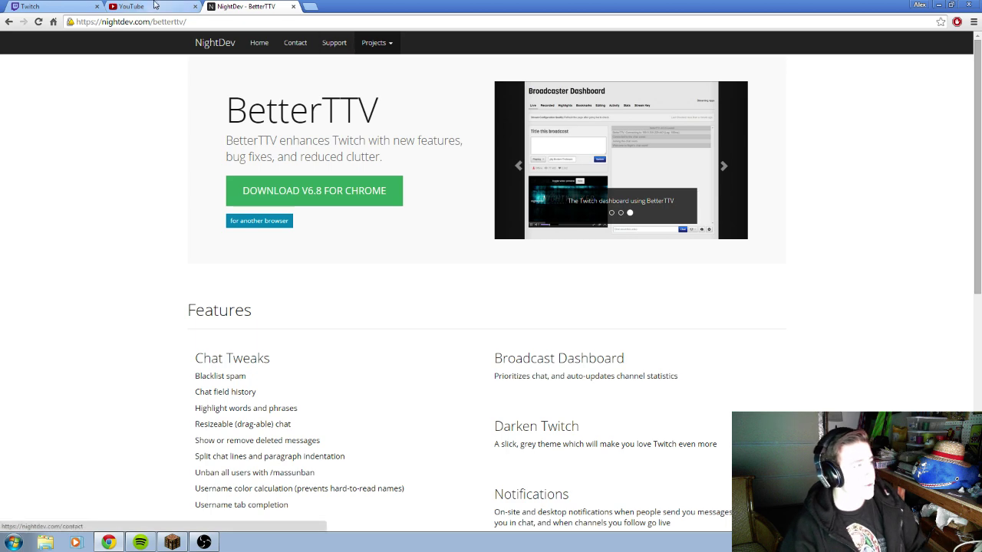
{"action": "left_click", "coordinate": [67, 6]}
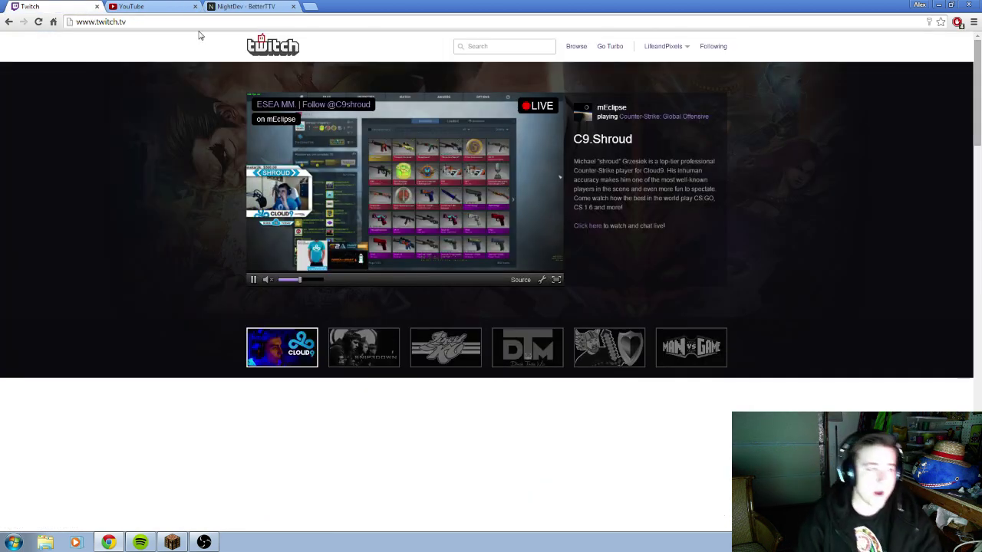
Open your own channel page from the Twitch account menu and restore down Chrome
{"action": "left_click", "coordinate": [671, 53]}
{"action": "left_click", "coordinate": [660, 84]}
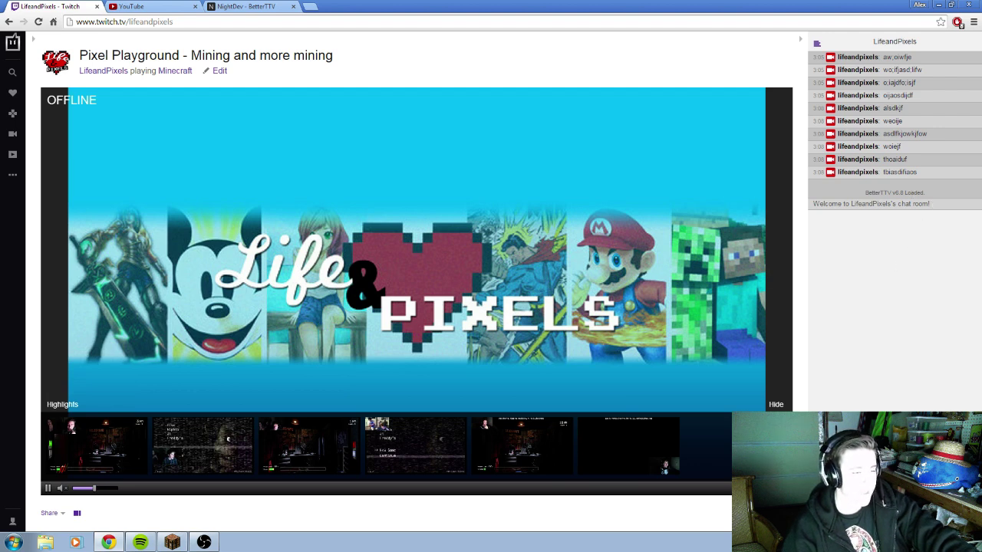
{"action": "left_click", "coordinate": [951, 5]}
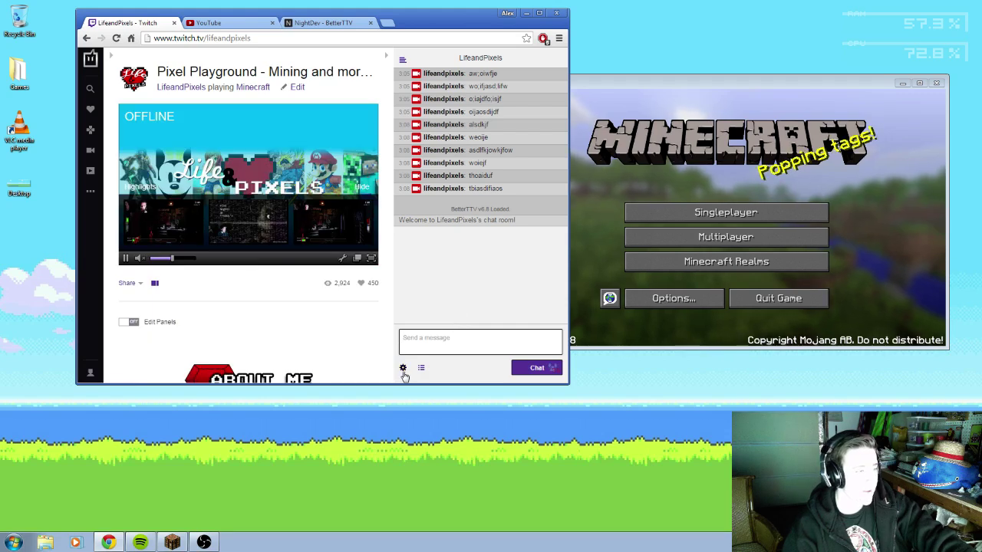
Pop the chat out into its own window, shift it left, and minimize Minecraft
{"action": "left_click", "coordinate": [402, 368]}
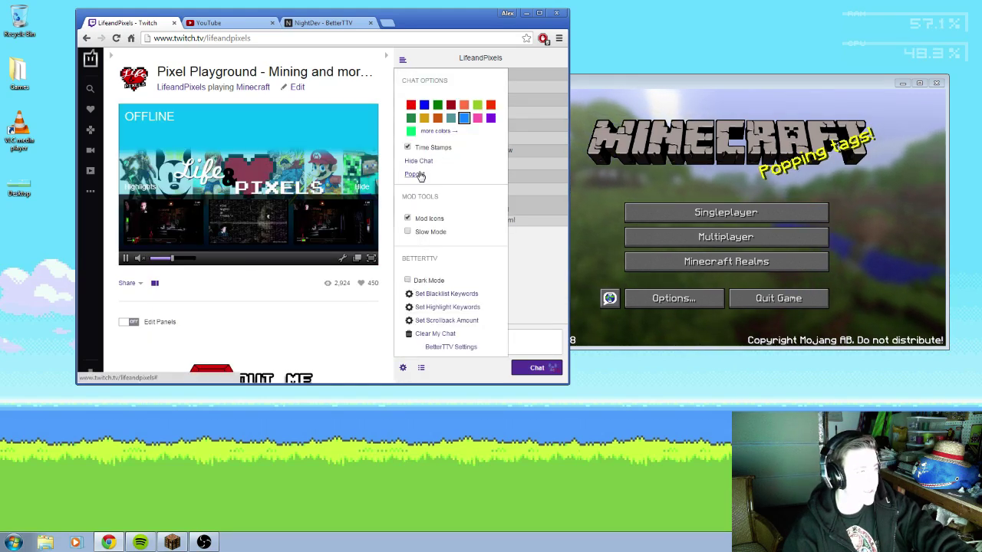
{"action": "left_click", "coordinate": [414, 174]}
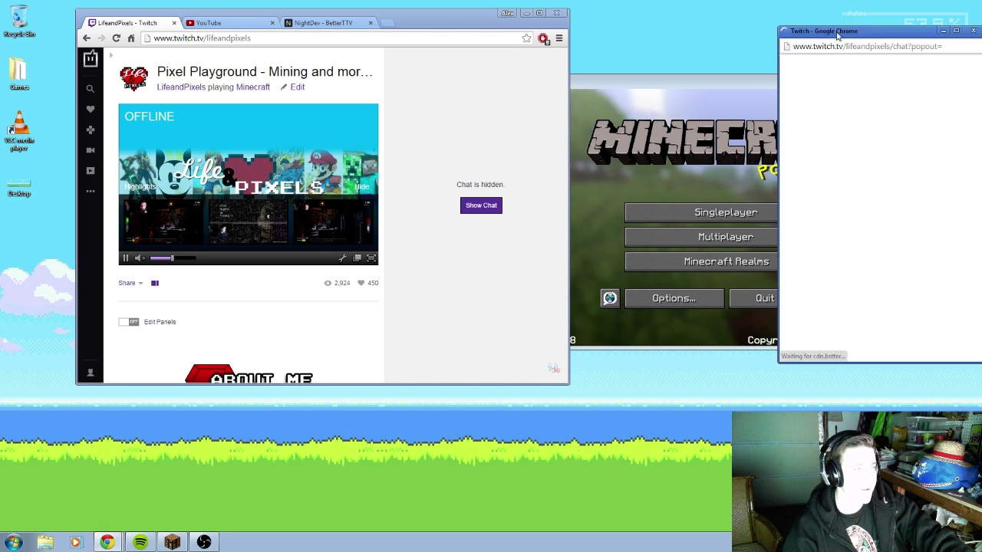
{"action": "left_click_drag", "start_coordinate": [817, 29], "coordinate": [749, 30]}
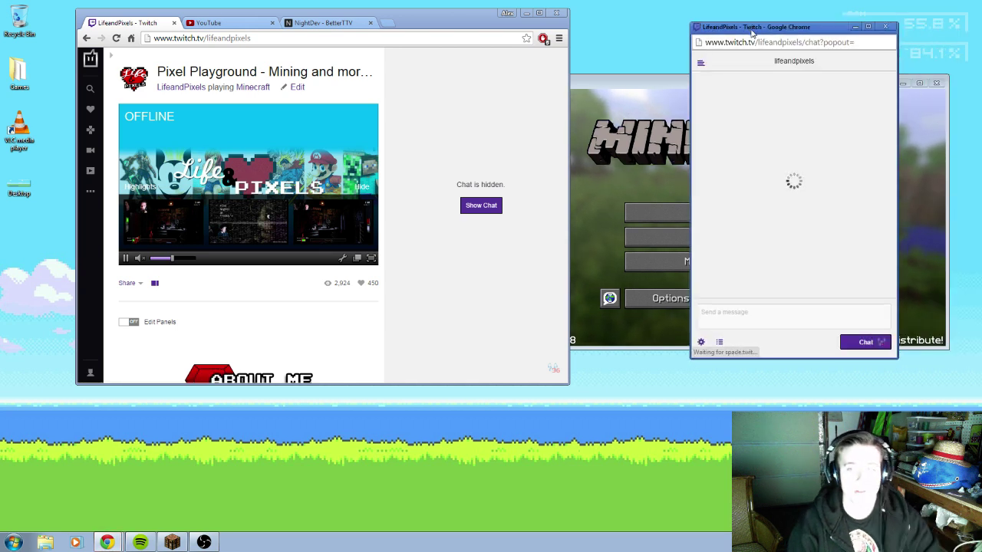
{"action": "left_click", "coordinate": [902, 83]}
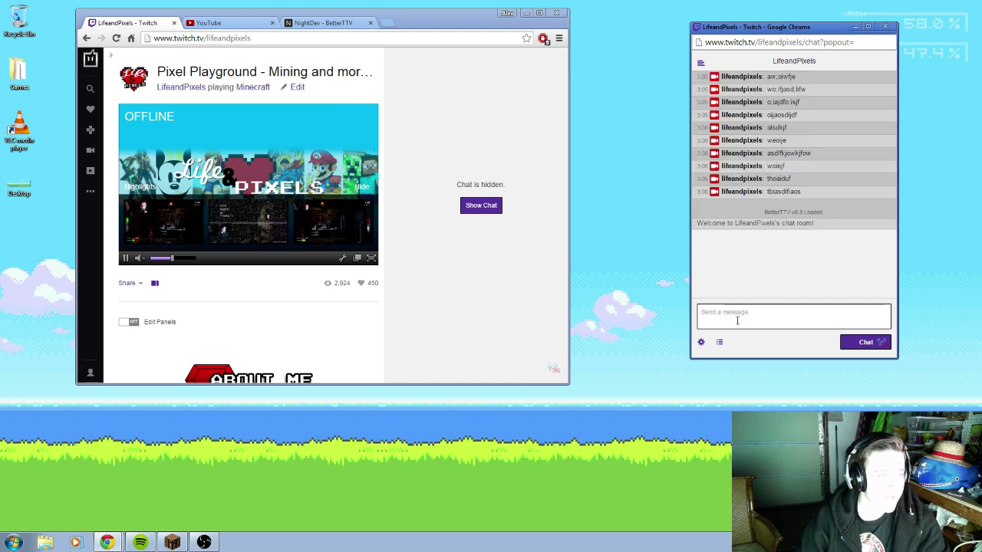
Turn on Blacken Chat (Chroma Key) in the chat options
{"action": "left_click", "coordinate": [701, 343]}
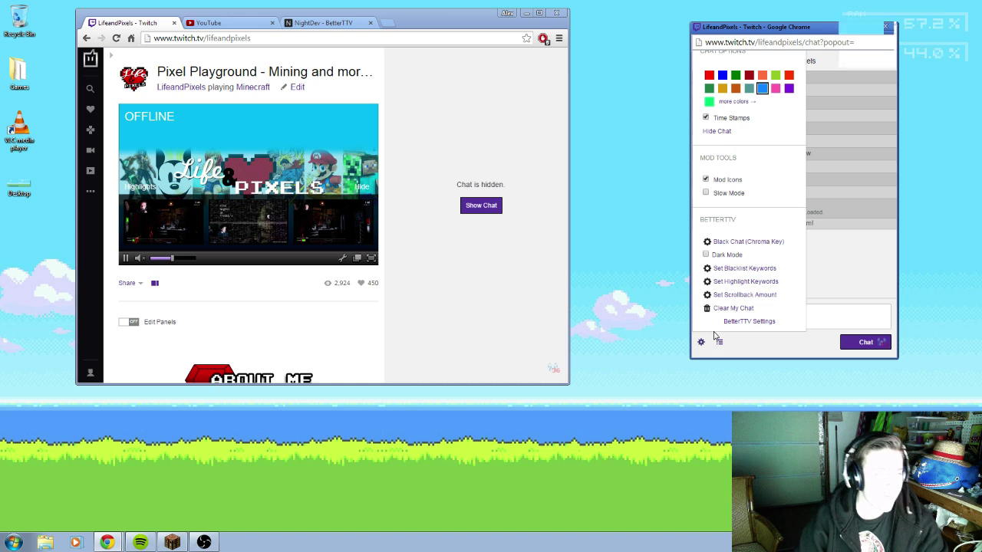
{"action": "left_click", "coordinate": [754, 244]}
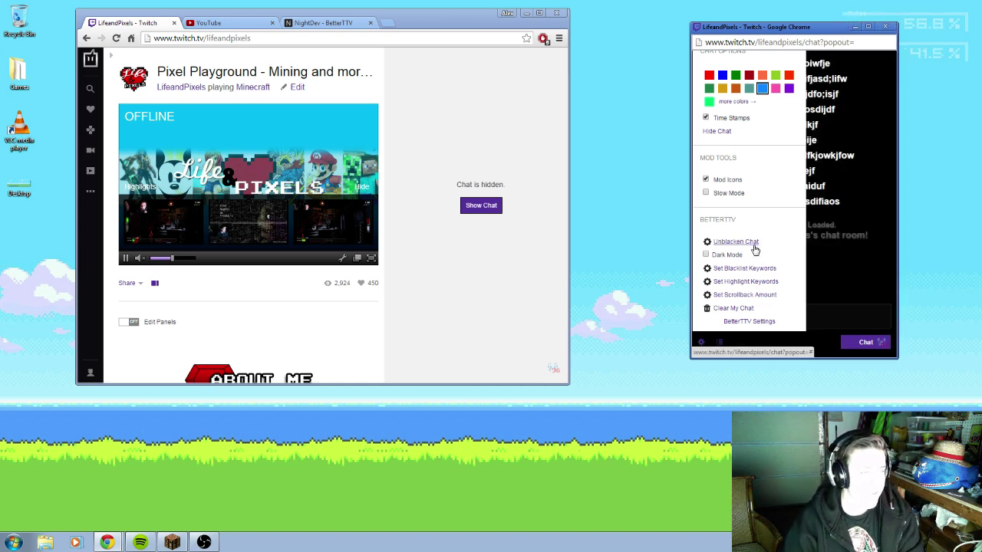
{"action": "left_click", "coordinate": [703, 346]}
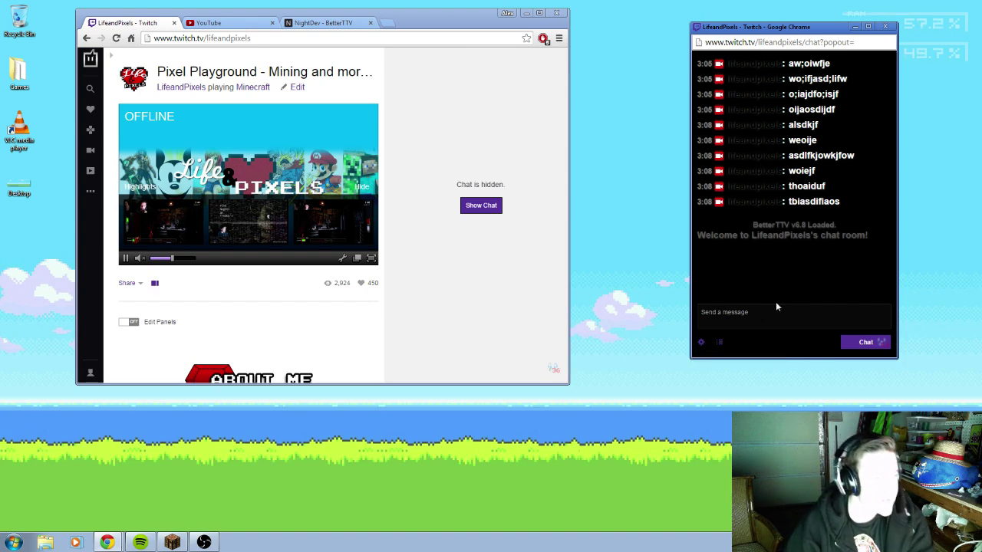
Send six test messages to the chat, such as 'LASdfijwei' and 'toaisdjfoia'
{"action": "left_click", "coordinate": [783, 323]}
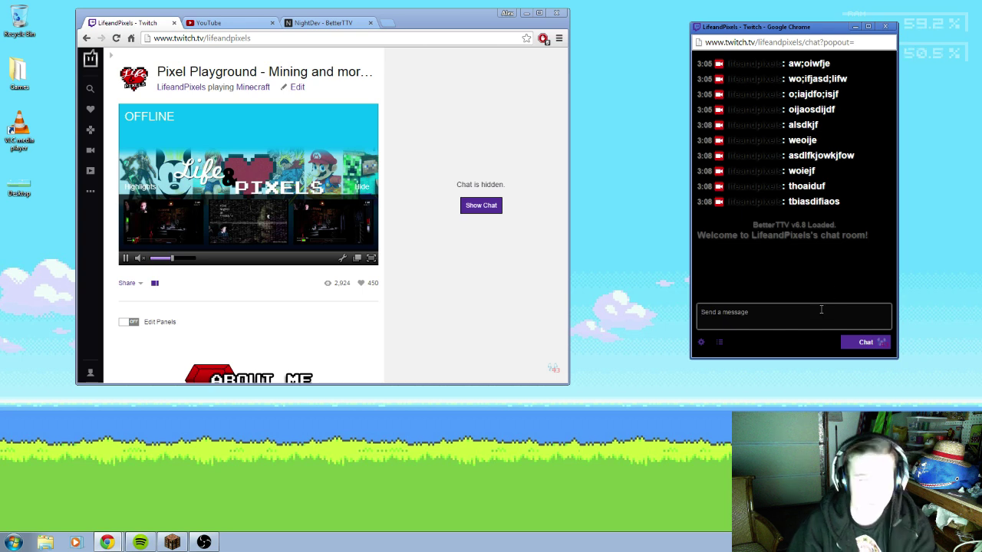
{"action": "type", "text": "LASdfi"}
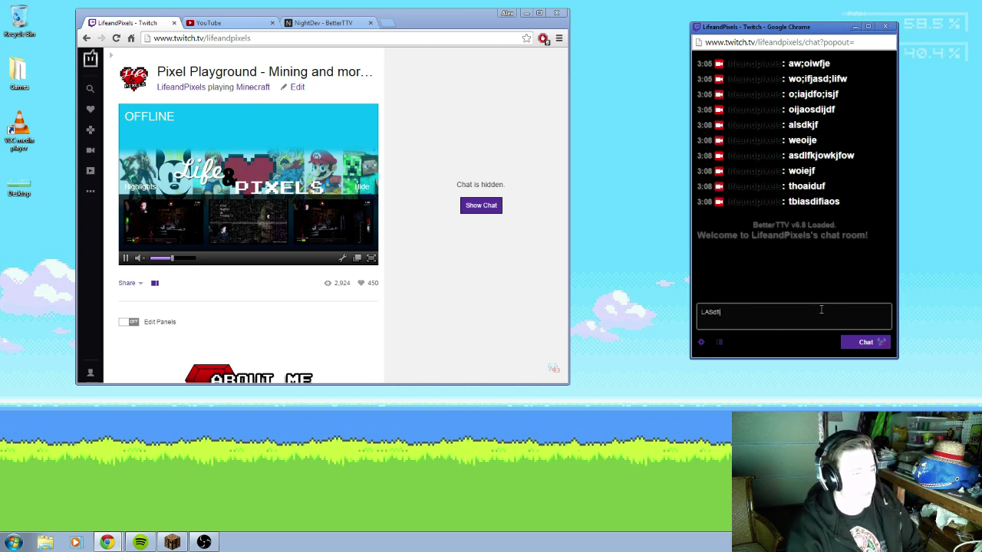
{"action": "type", "text": "jwei"}
{"action": "key", "text": "Return"}
{"action": "type", "text": "asdlfkjaweoi"}
{"action": "key", "text": "Return"}
{"action": "type", "text": "dwsgibawoeifjhwdf"}
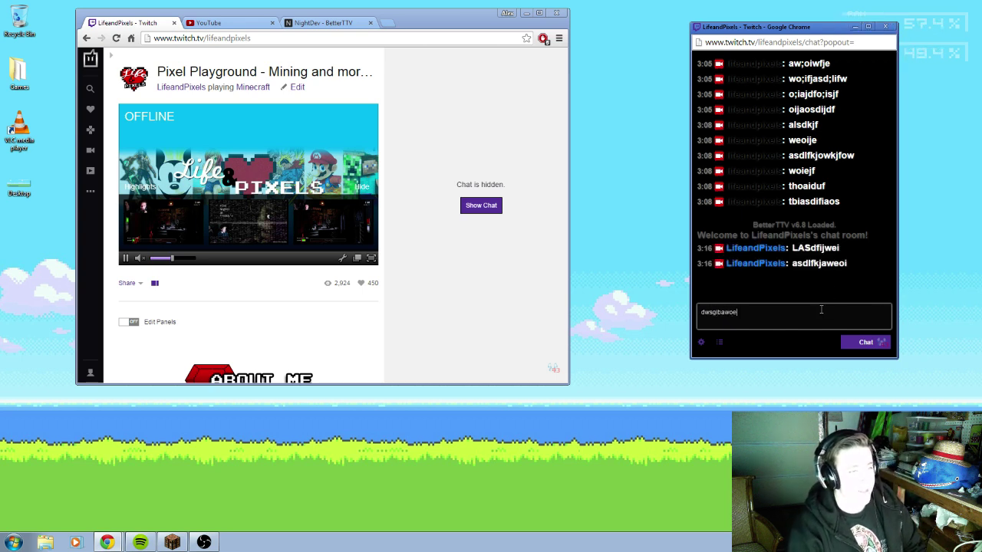
{"action": "key", "text": "Return"}
{"action": "type", "text": "faj;awoiejto;wet"}
{"action": "key", "text": "Return"}
{"action": "type", "text": "asdoifju"}
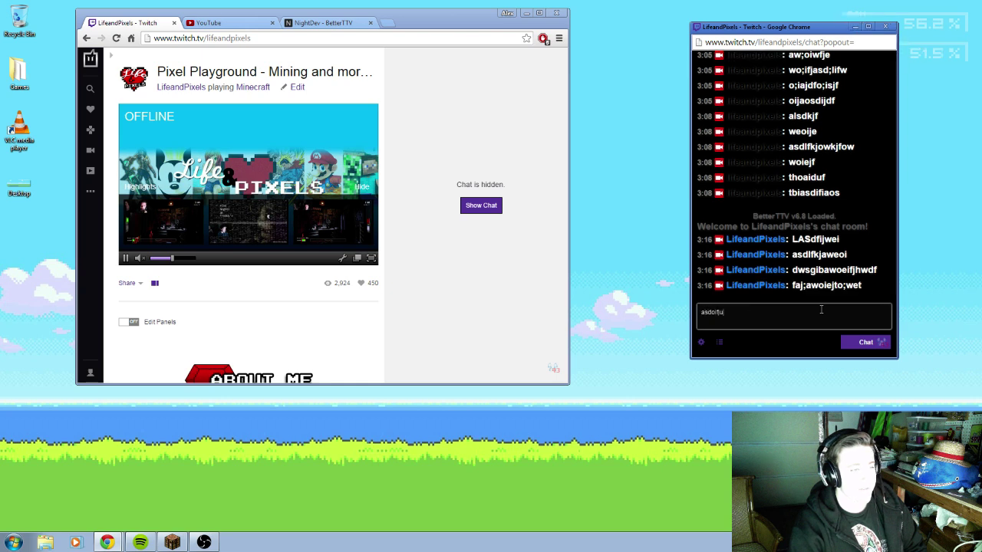
{"action": "type", "text": "awelbfoweibfo"}
{"action": "key", "text": "Return"}
{"action": "type", "text": "toaisdjfoia"}
{"action": "key", "text": "Return"}
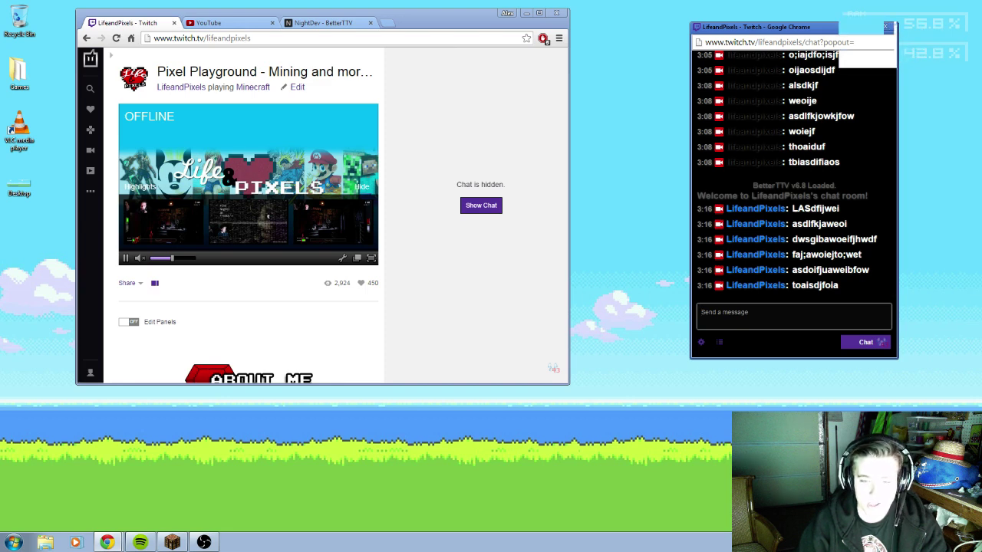
Move the OBS window up and left and place the Twitch chat popout beside it
{"action": "left_click", "coordinate": [203, 542]}
{"action": "left_click_drag", "start_coordinate": [335, 140], "coordinate": [317, 142]}
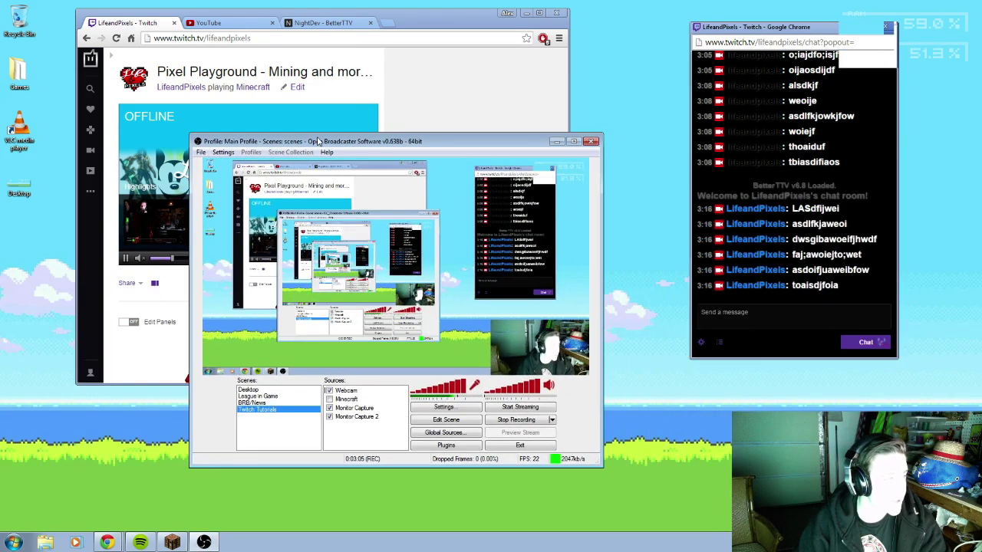
{"action": "left_click", "coordinate": [526, 13]}
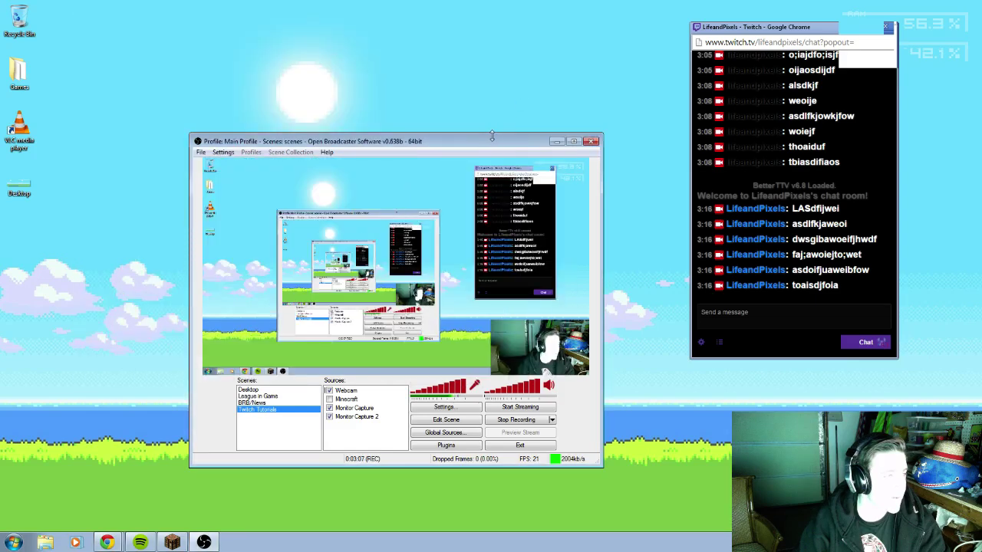
{"action": "left_click_drag", "start_coordinate": [491, 141], "coordinate": [475, 103]}
{"action": "left_click_drag", "start_coordinate": [769, 27], "coordinate": [749, 52]}
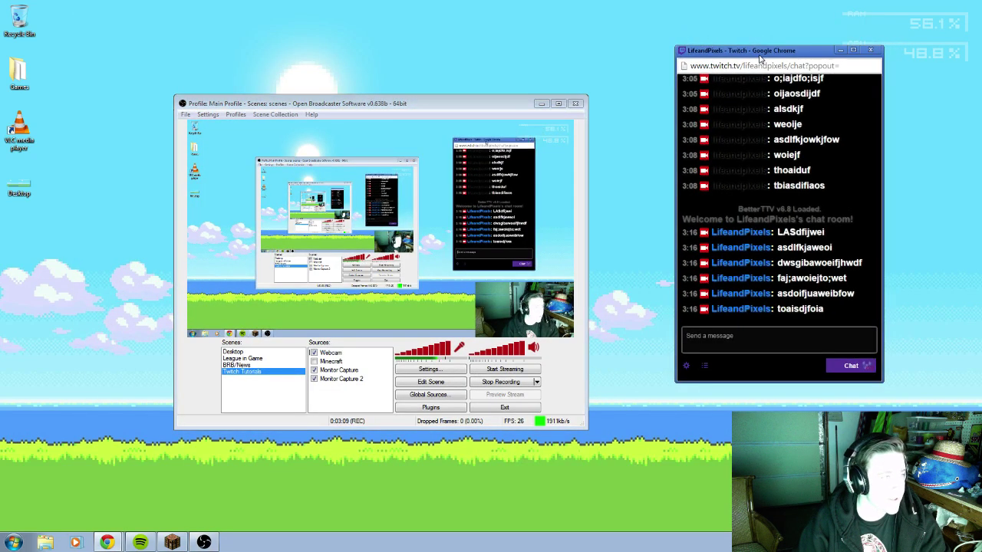
Add a Window Capture source named 'Chat' from the Sources context menu
{"action": "right_click", "coordinate": [346, 398]}
{"action": "mouse_move", "coordinate": [383, 396]}
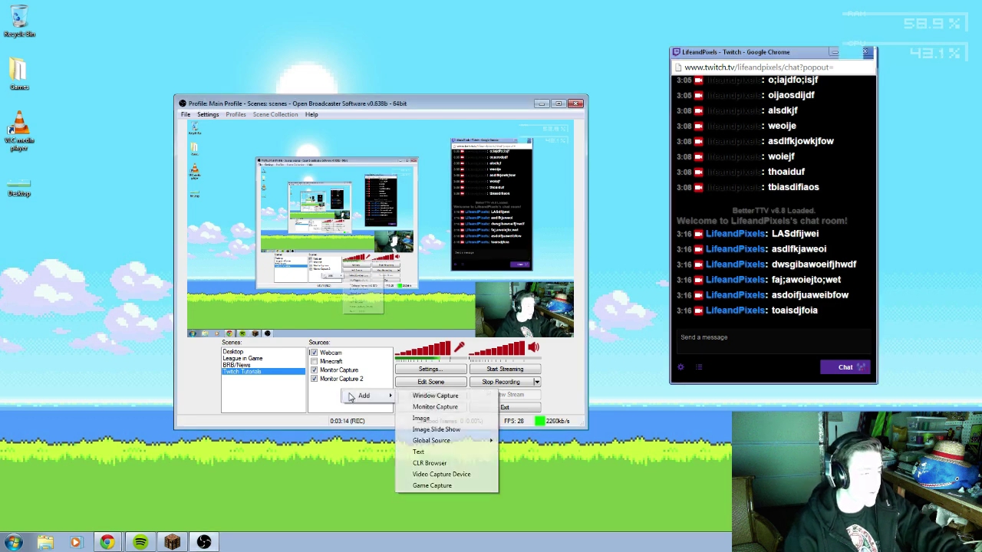
{"action": "left_click", "coordinate": [435, 396]}
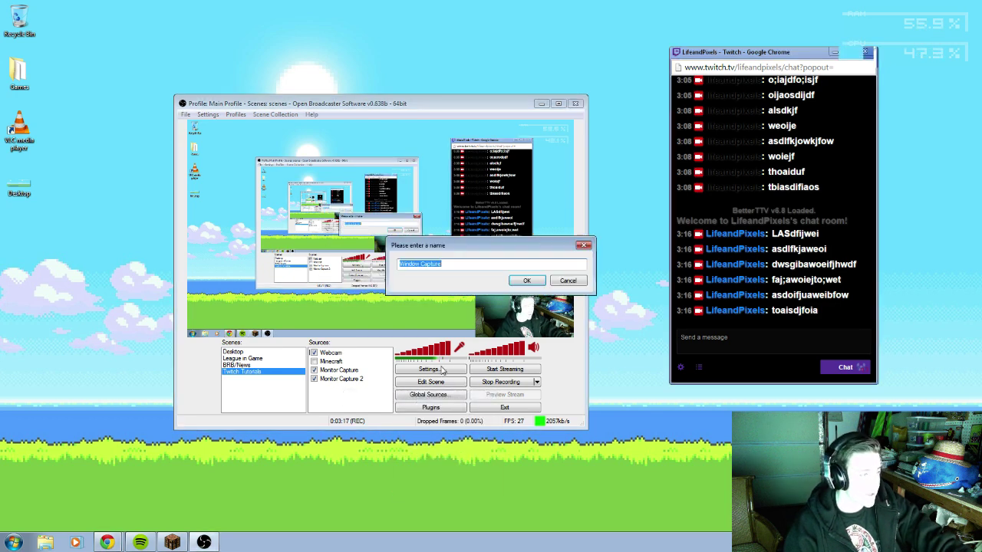
{"action": "type", "text": "Chat"}
{"action": "key", "text": "Return"}
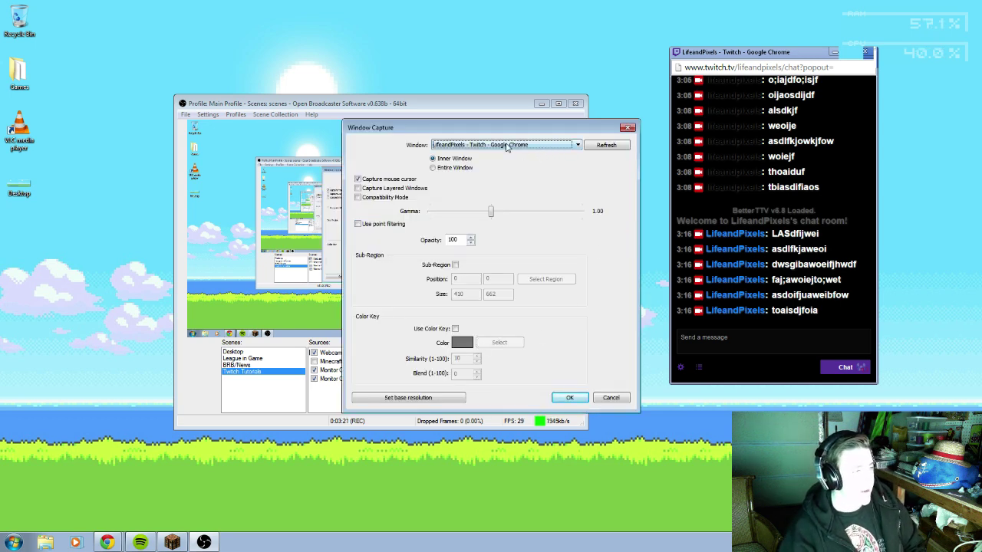
{"action": "left_click", "coordinate": [106, 542]}
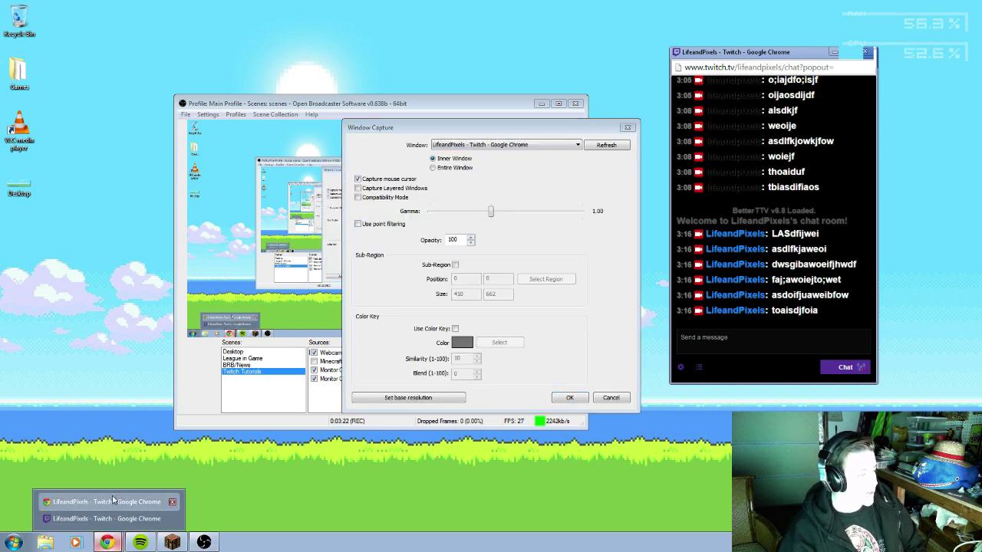
{"action": "left_click", "coordinate": [113, 501]}
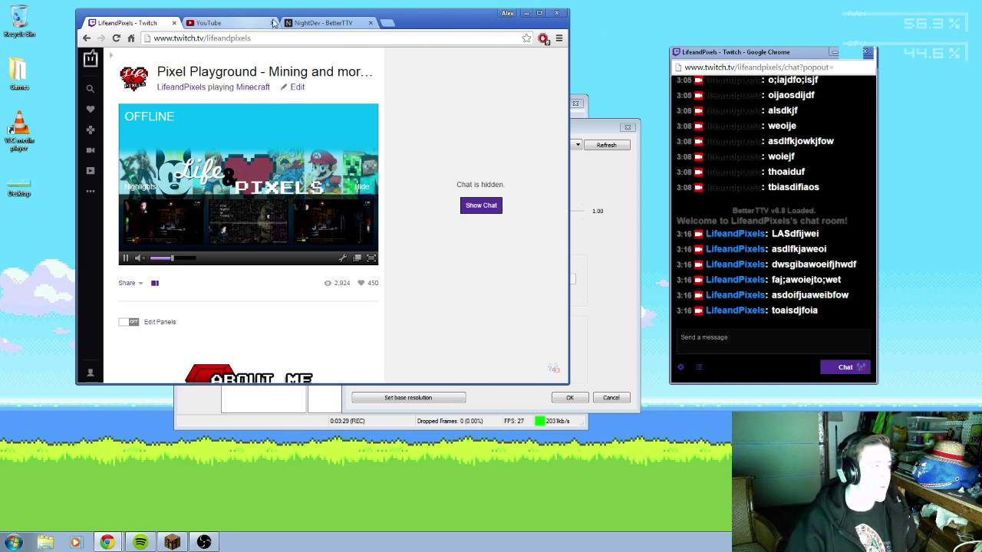
{"action": "left_click", "coordinate": [226, 23]}
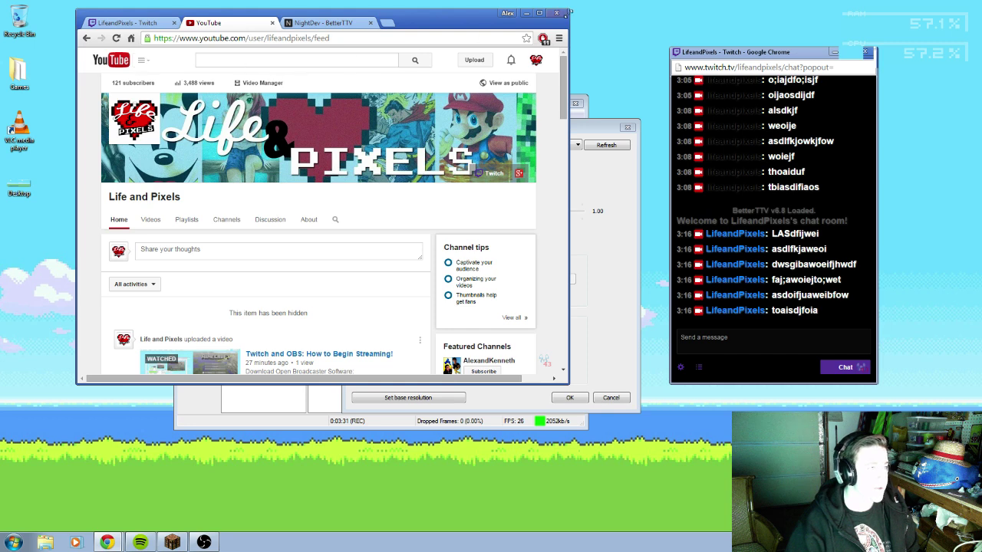
{"action": "left_click", "coordinate": [527, 13]}
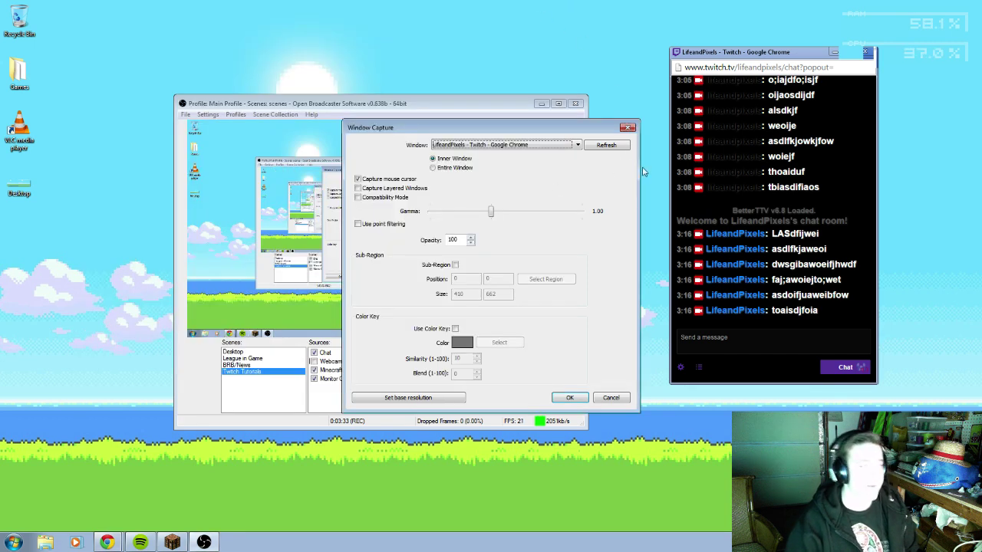
Refresh the window list and choose the Twitch chat Chrome window as the capture target
{"action": "left_click", "coordinate": [605, 145]}
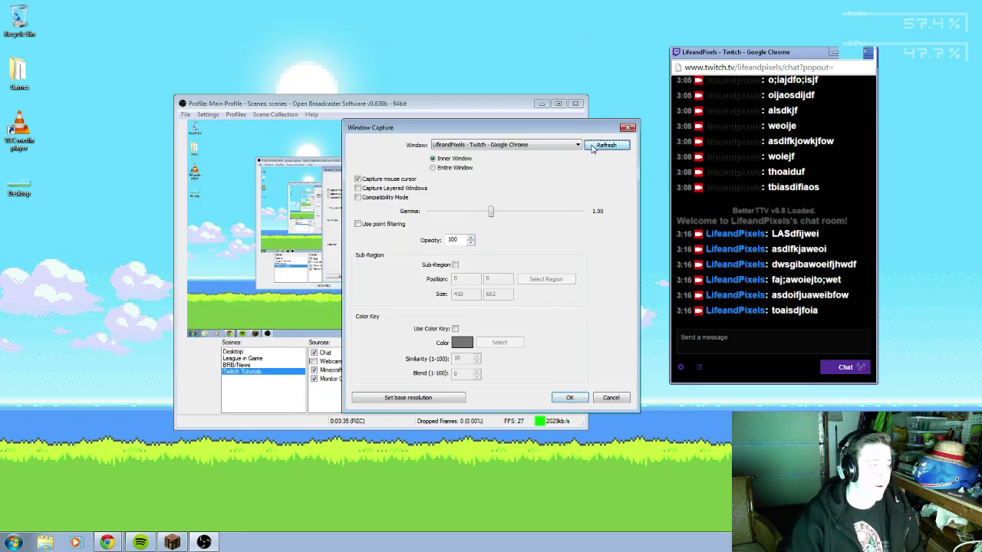
{"action": "left_click", "coordinate": [562, 145]}
{"action": "left_click", "coordinate": [544, 148]}
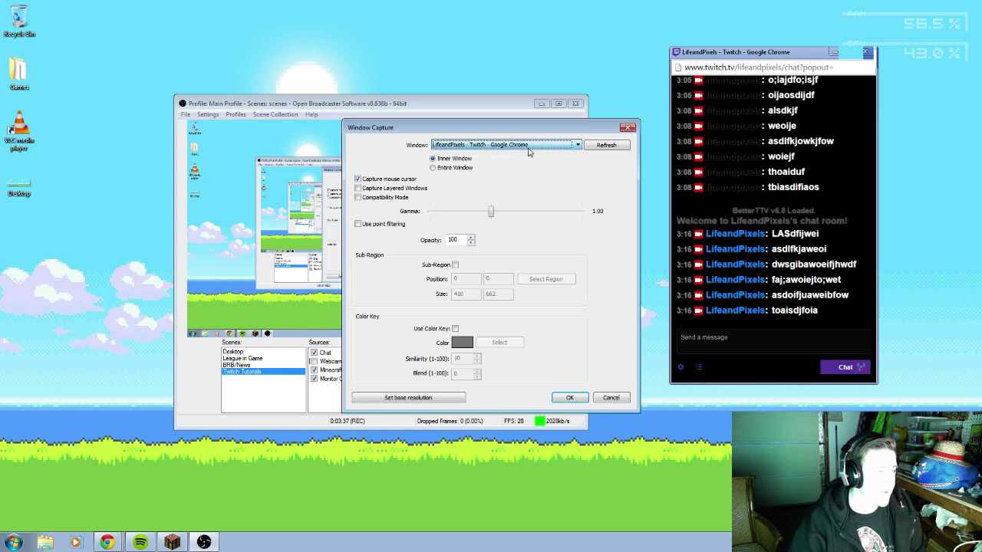
{"action": "left_click", "coordinate": [498, 145]}
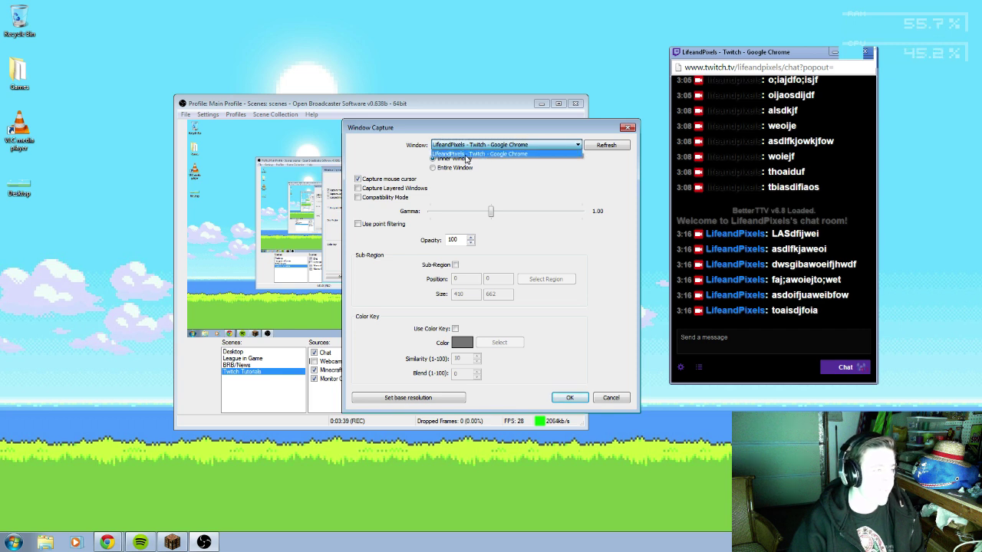
{"action": "left_click", "coordinate": [465, 154]}
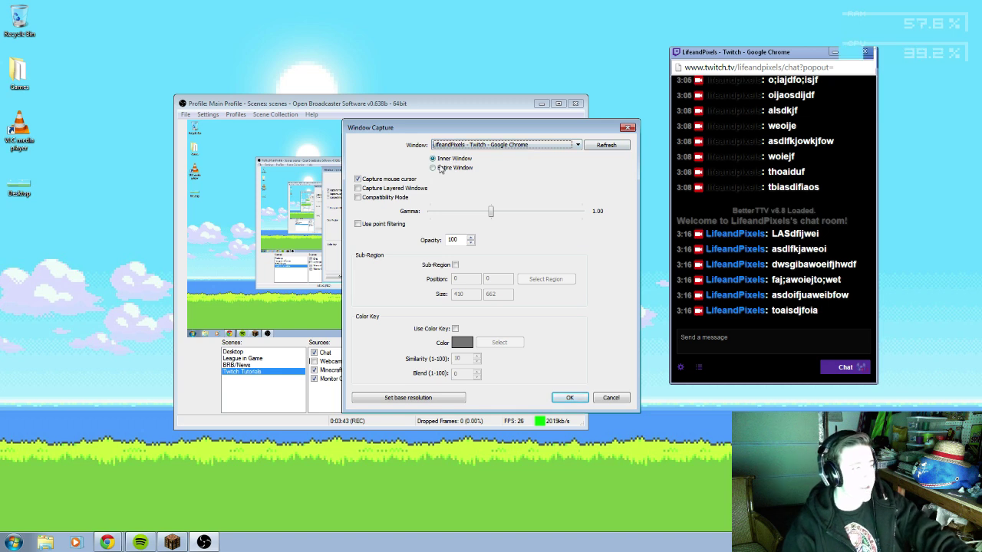
Enable Sub-Region and drag it around the messages to 396×488 at position 7, 59
{"action": "left_click", "coordinate": [455, 265]}
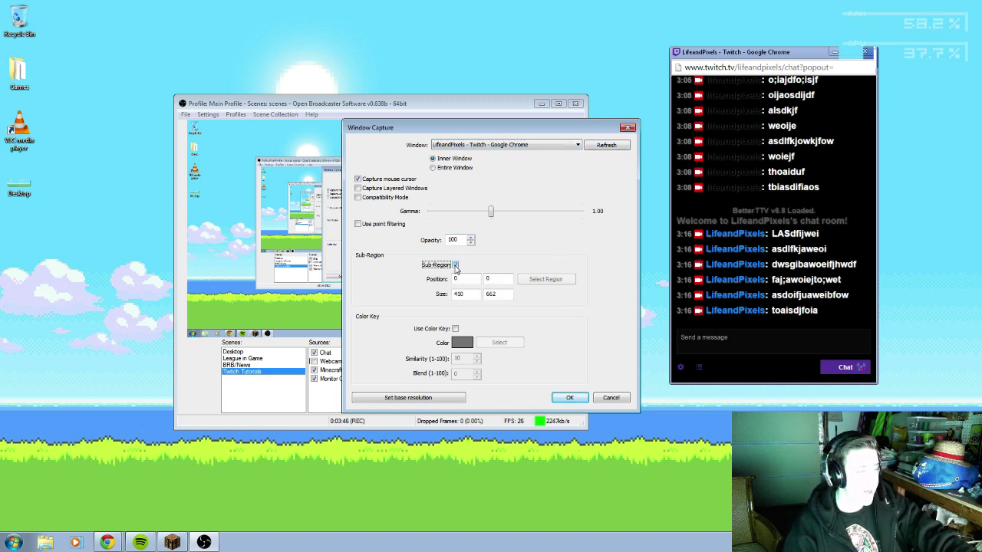
{"action": "left_click", "coordinate": [538, 282]}
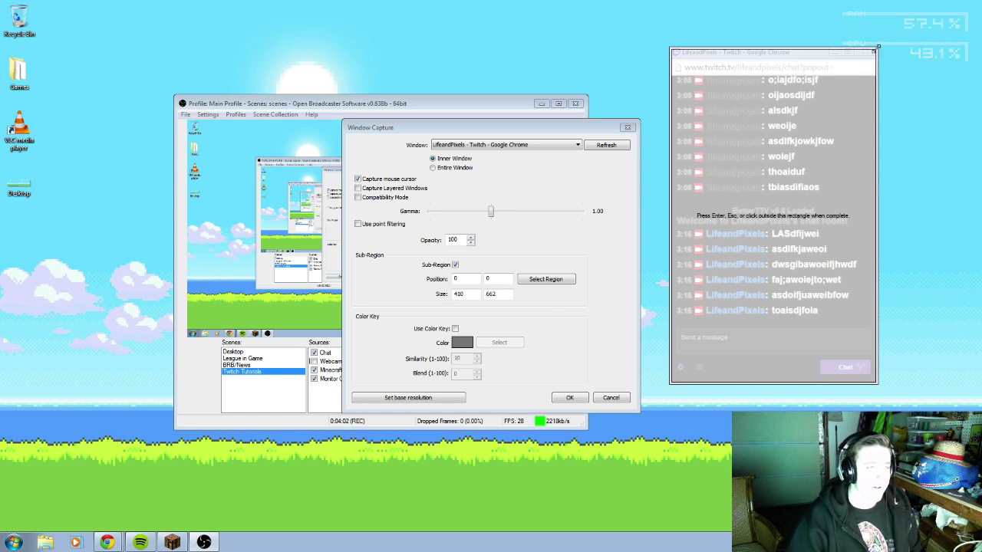
{"action": "left_click_drag", "start_coordinate": [877, 48], "coordinate": [872, 81]}
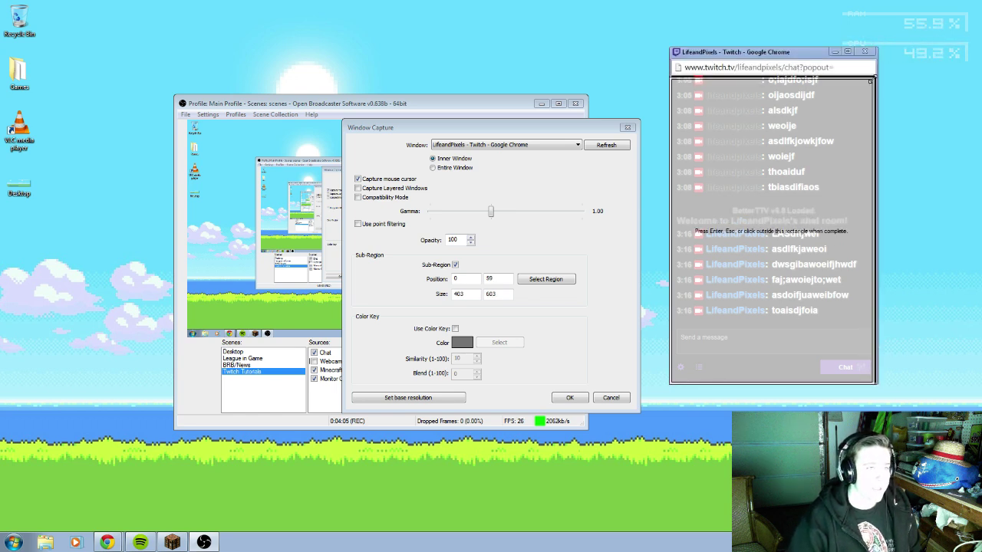
{"action": "left_click_drag", "start_coordinate": [669, 385], "coordinate": [674, 324]}
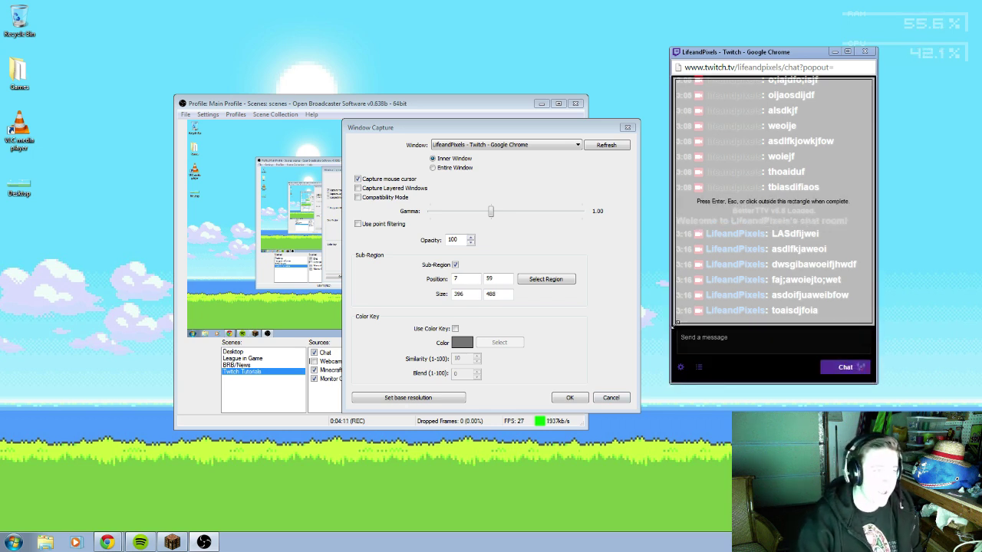
{"action": "key", "text": "Return"}
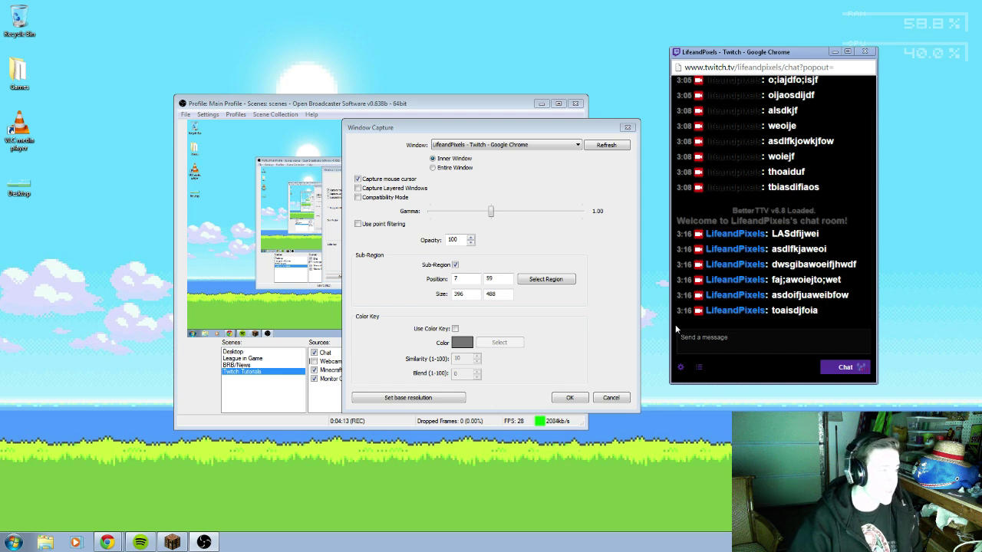
Enable Color Key with the chat's black background as key colour and apply the settings
{"action": "left_click_drag", "start_coordinate": [488, 131], "coordinate": [282, 60]}
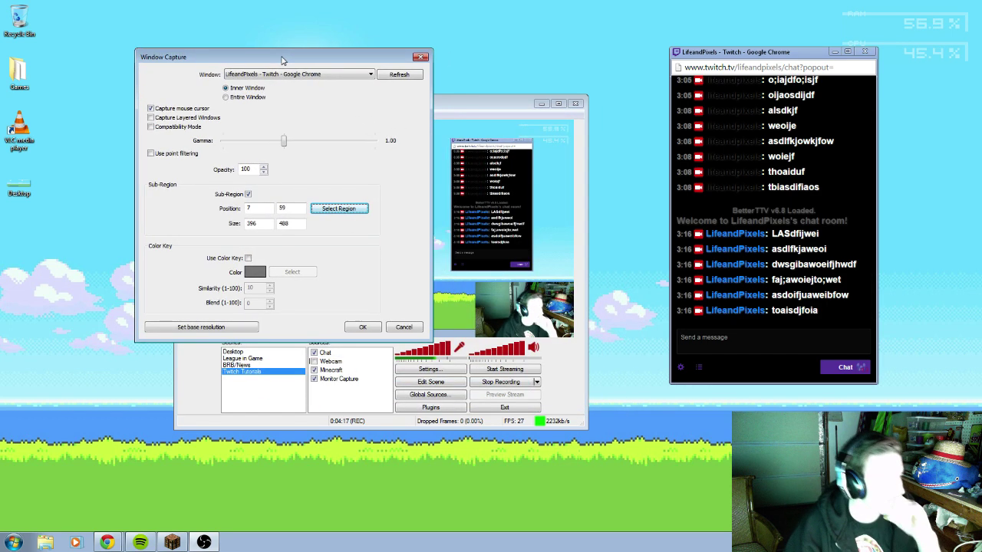
{"action": "left_click", "coordinate": [248, 259]}
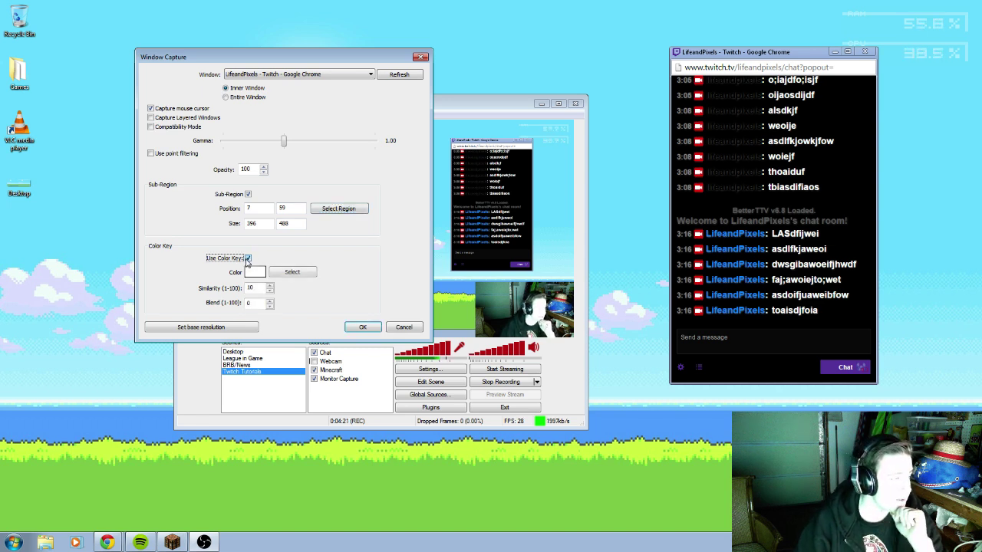
{"action": "left_click", "coordinate": [281, 274]}
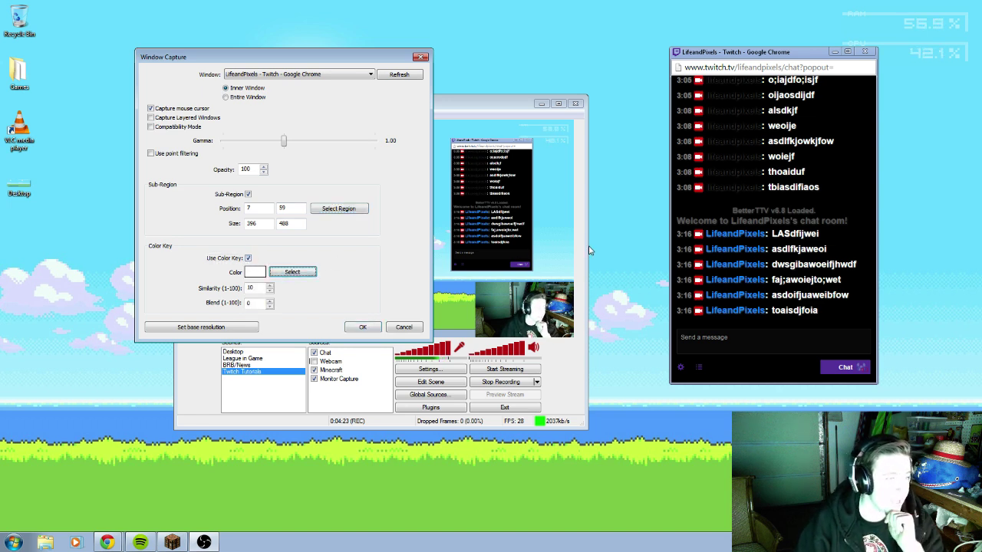
{"action": "left_click", "coordinate": [856, 159]}
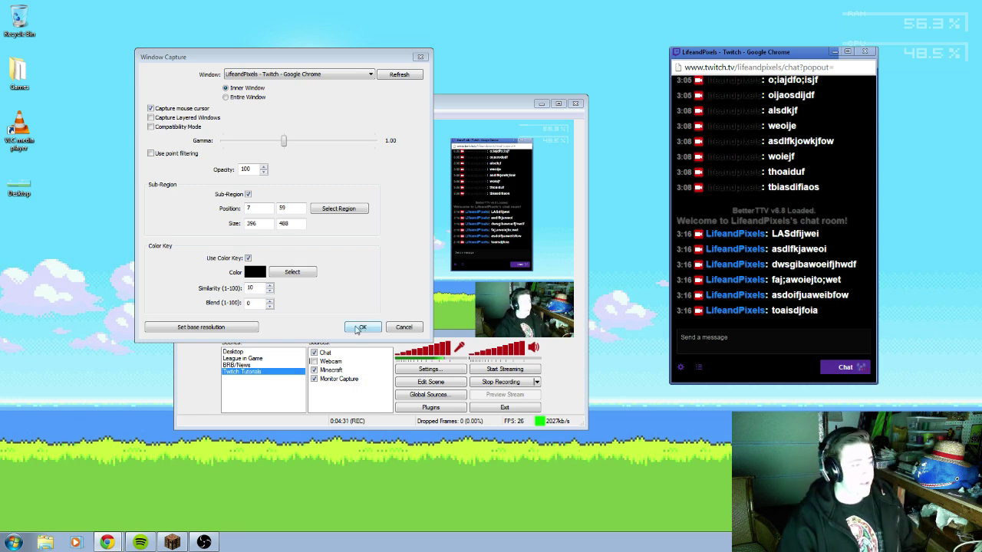
{"action": "left_click", "coordinate": [362, 327]}
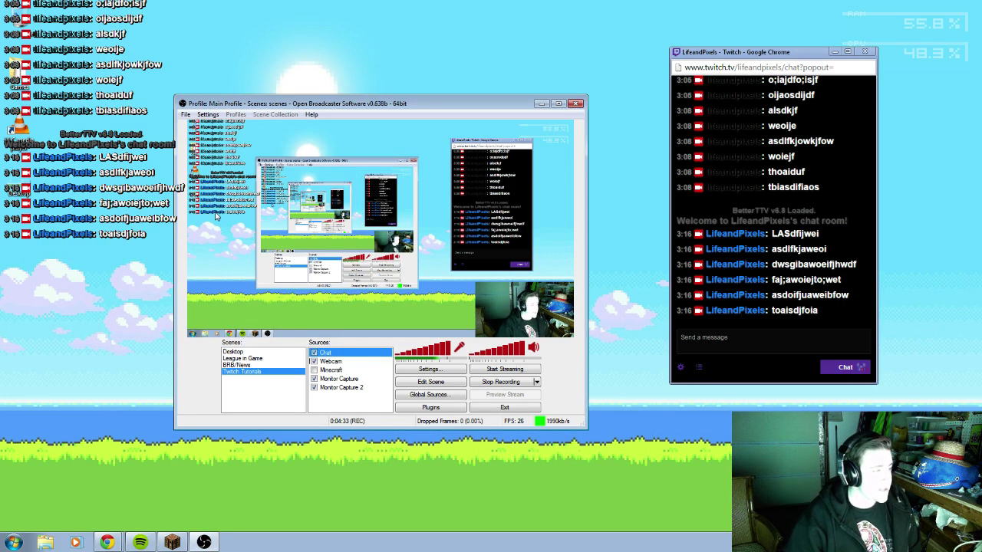
Drag the Chat overlay further down the scene's left edge, then minimize the Twitch chat popout
{"action": "left_click", "coordinate": [430, 381]}
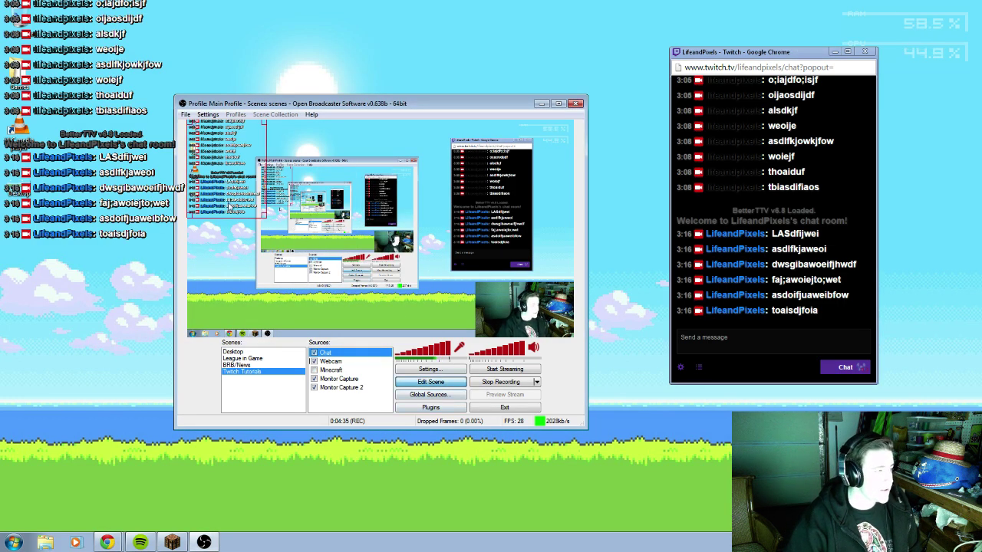
{"action": "left_click_drag", "start_coordinate": [230, 207], "coordinate": [230, 301]}
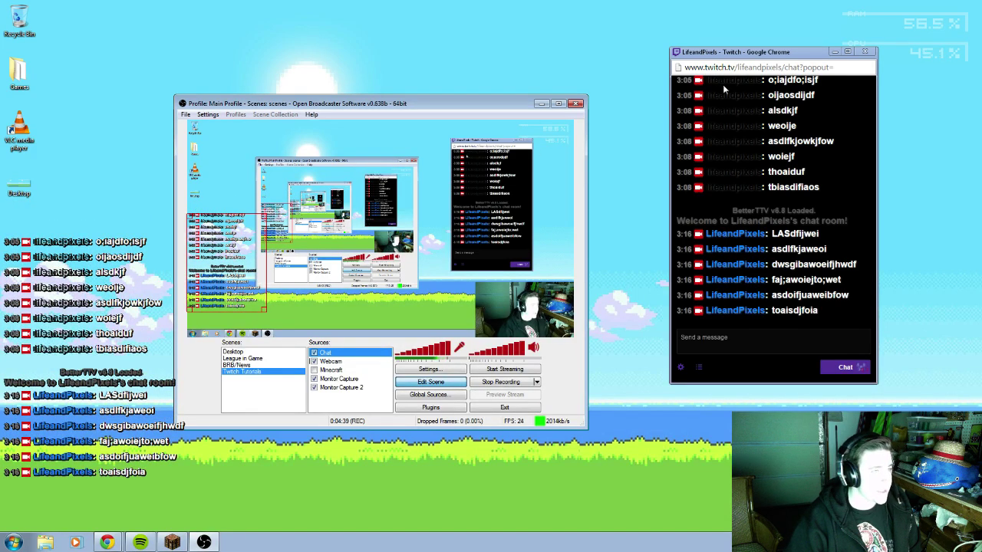
{"action": "left_click", "coordinate": [835, 52]}
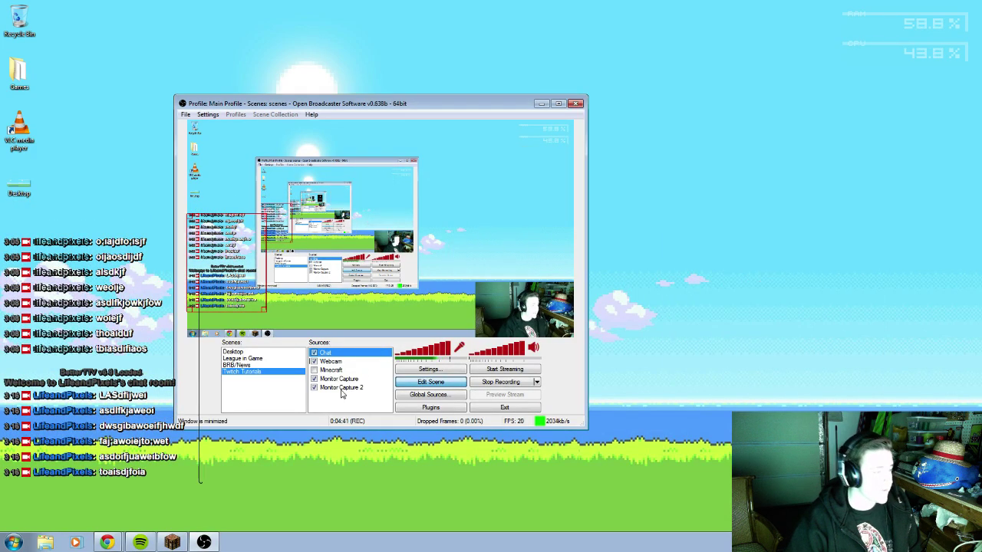